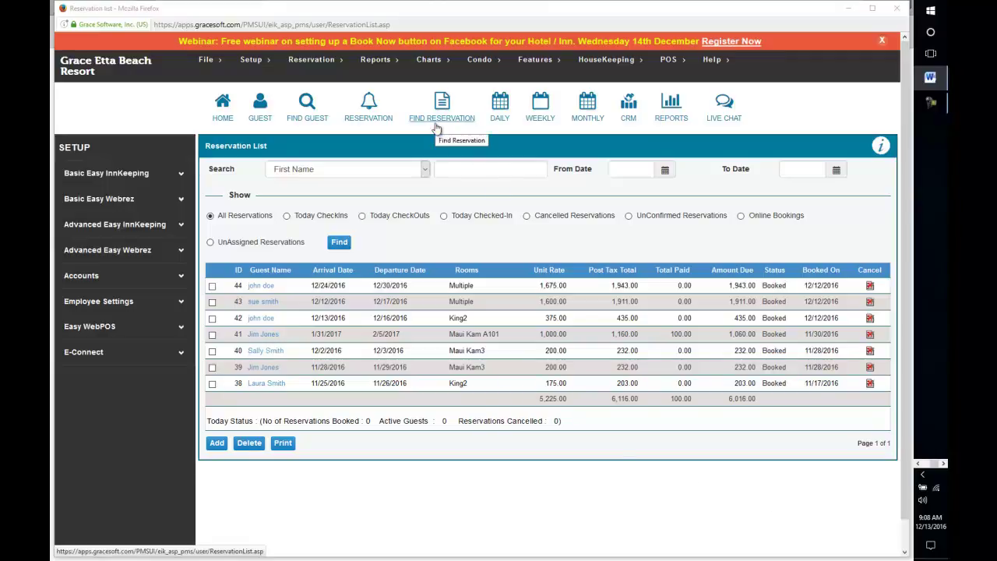
Search all reservations by First Name using the guest's first name
left_click(495, 169)
type("joe")
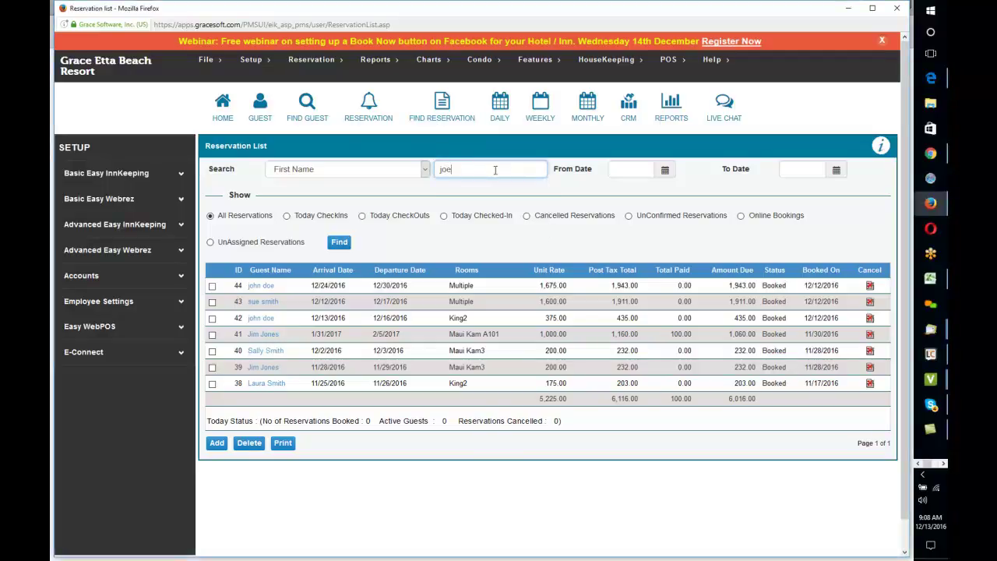
left_click(374, 175)
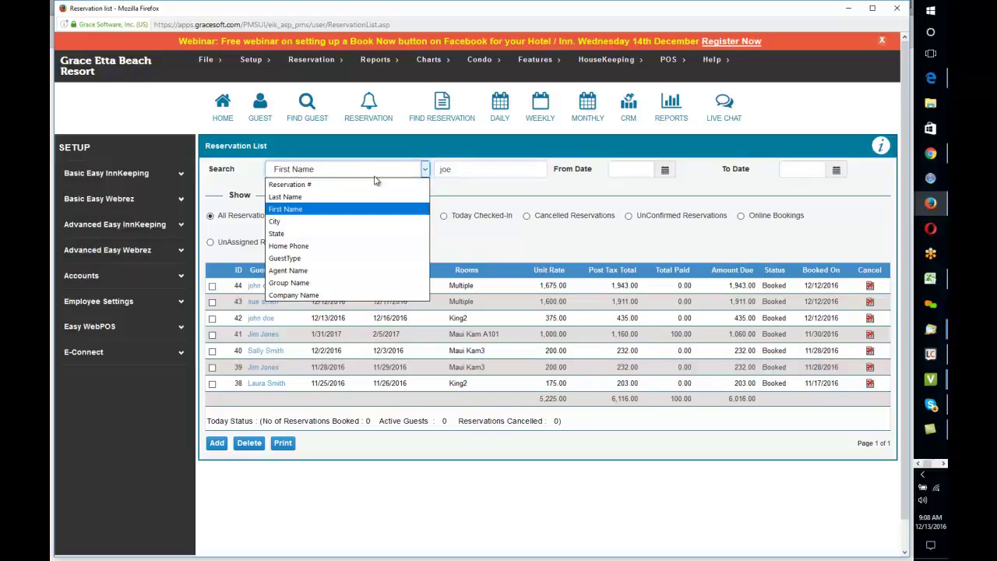
left_click(337, 213)
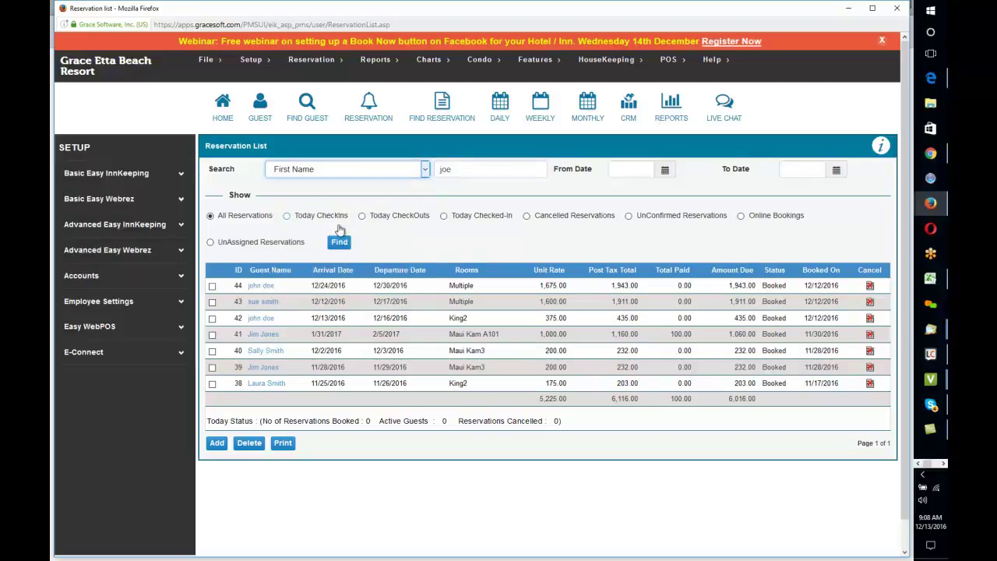
left_click(486, 171)
key("BackSpace")
type("hn")
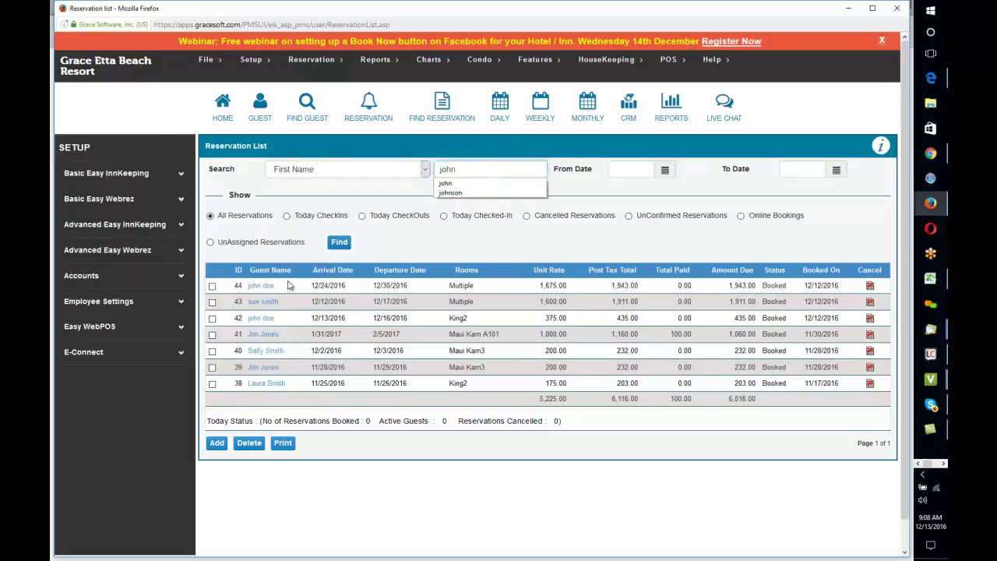
left_click(340, 245)
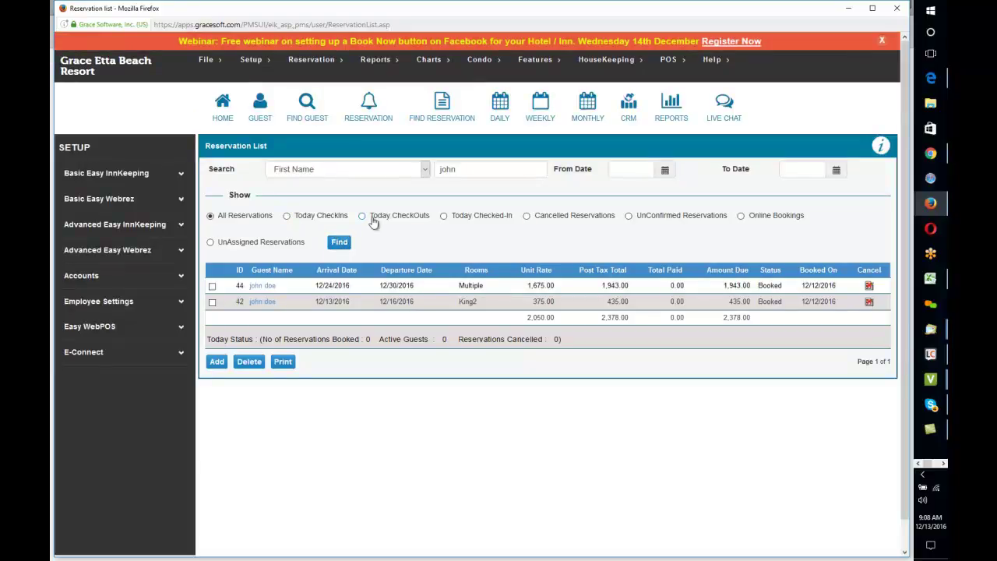
Review the King2 reservation arriving 12/13/2016 in its rate, stay and quick reservation views, including the billing access, and close it
left_click(257, 308)
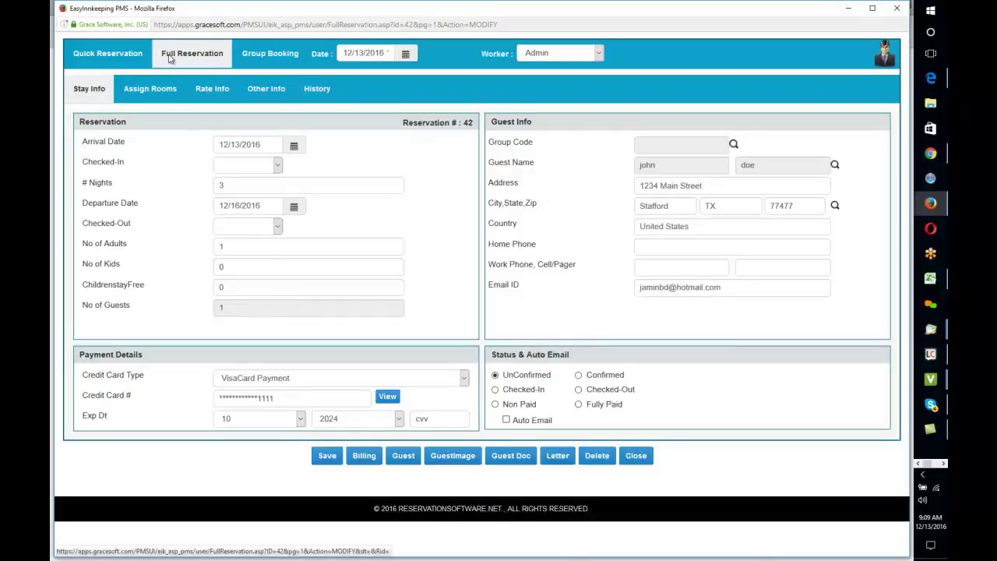
left_click(210, 91)
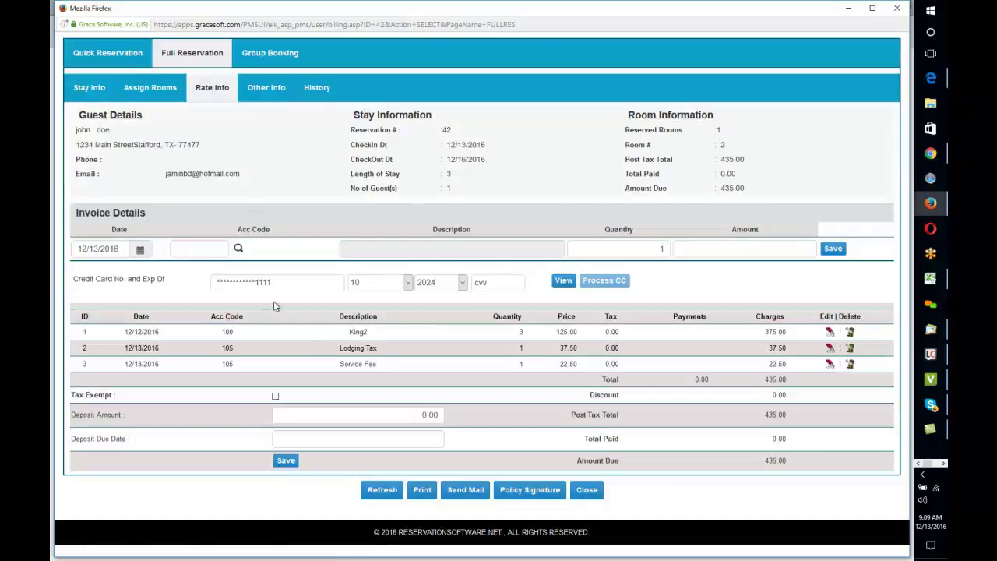
left_click(85, 94)
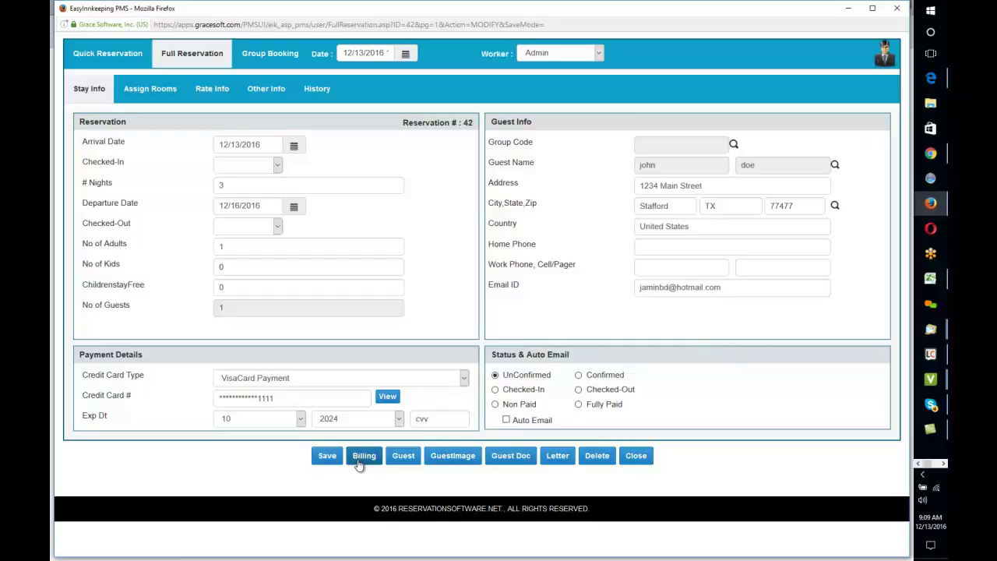
left_click(81, 60)
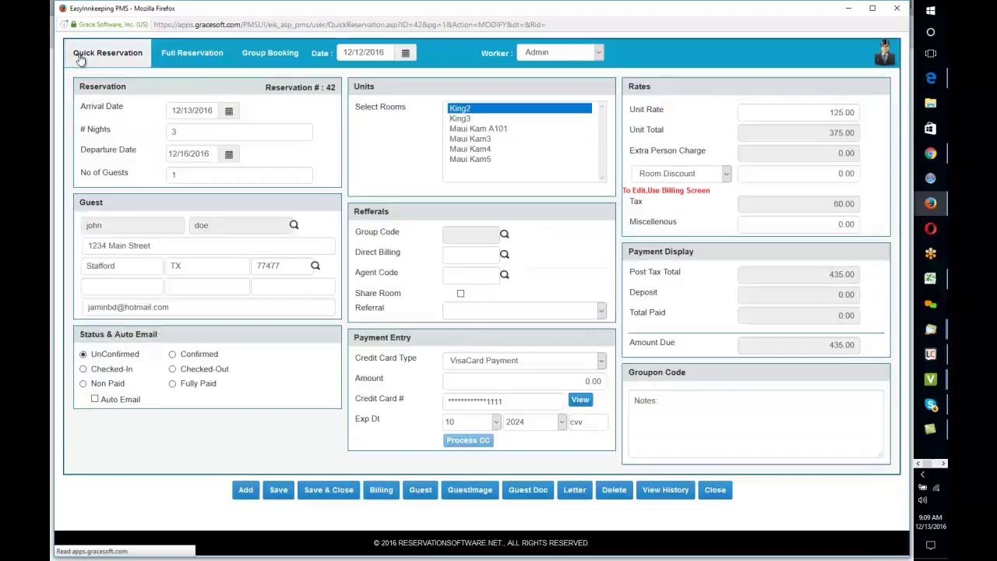
left_click(383, 490)
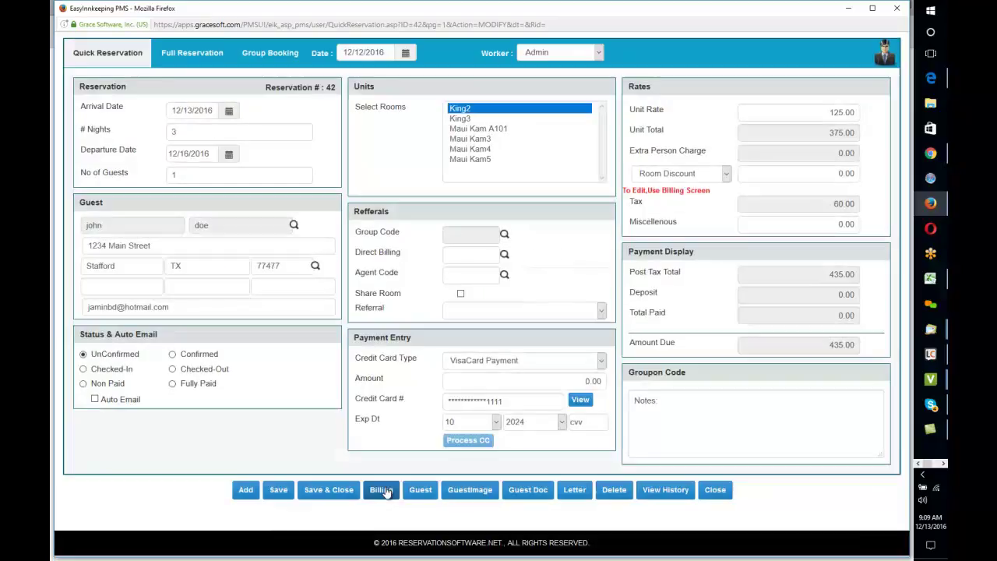
left_click(895, 13)
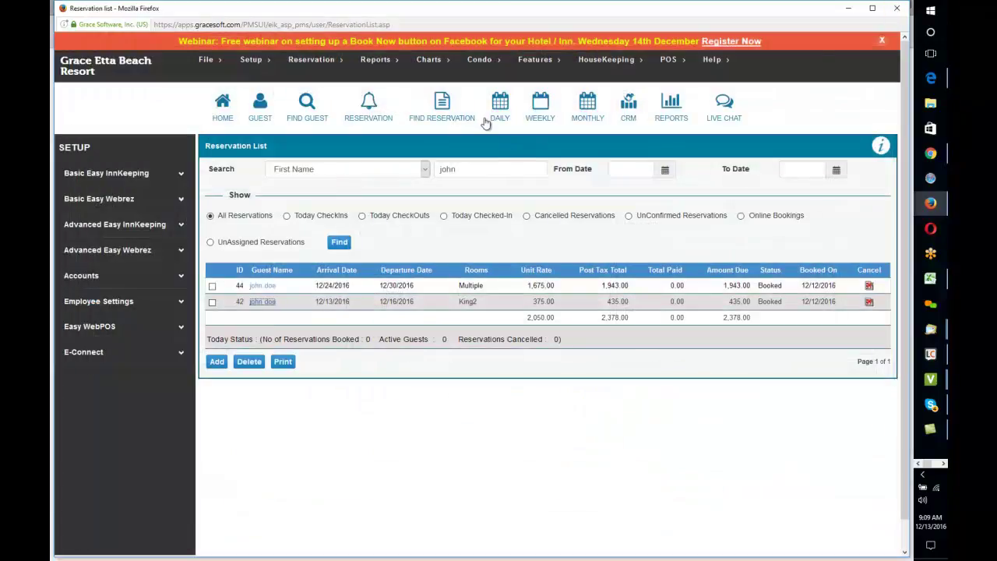
Open Payments & Charges for the King2 reservation from the weekly availability calendar and bring the billing window fully into view
left_click(538, 125)
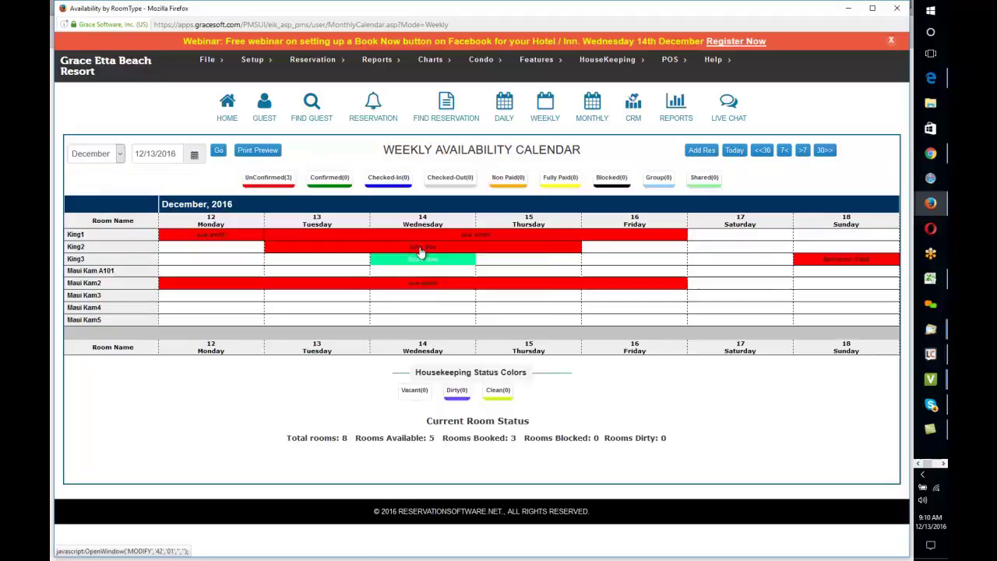
right_click(420, 252)
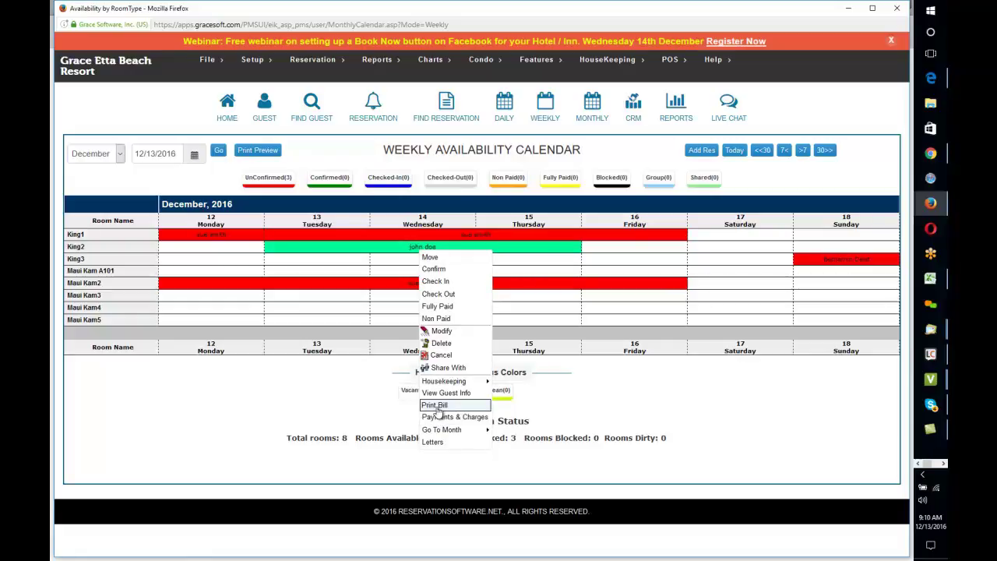
left_click(441, 418)
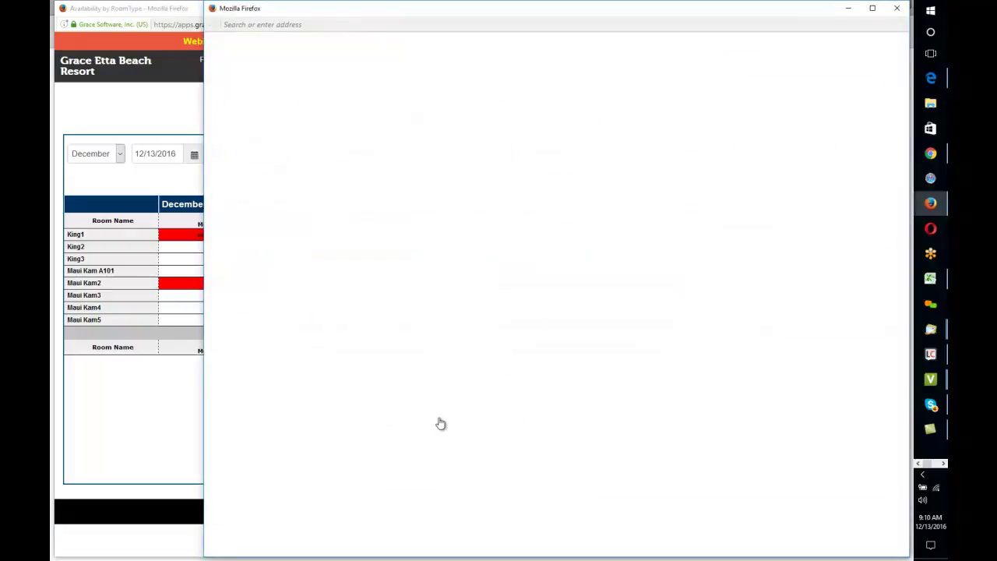
left_click_drag(422, 15, 295, 17)
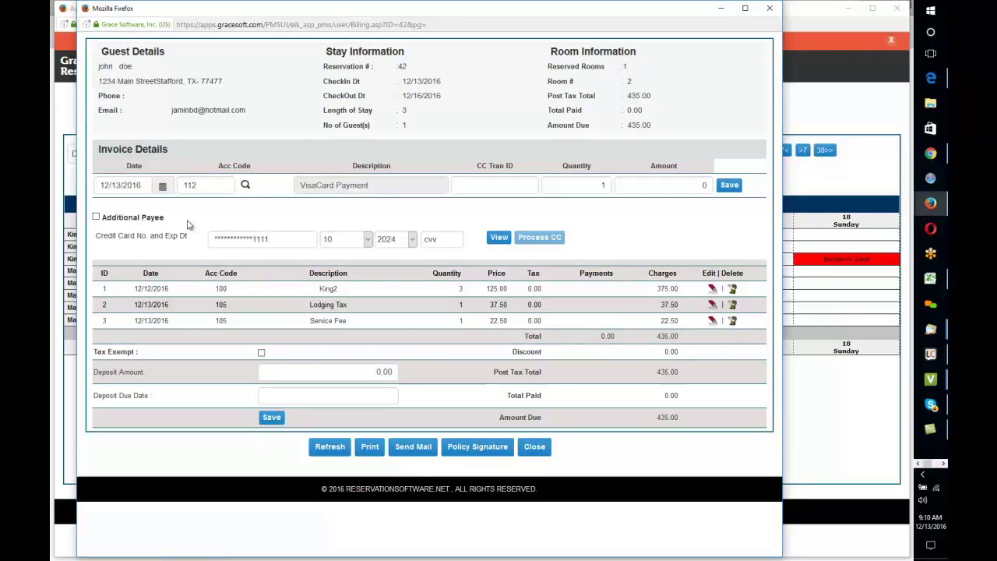
Add a Firewood charge to the invoice with account code 135 and an amount of 15.00, and save it
double_click(191, 185)
type("135")
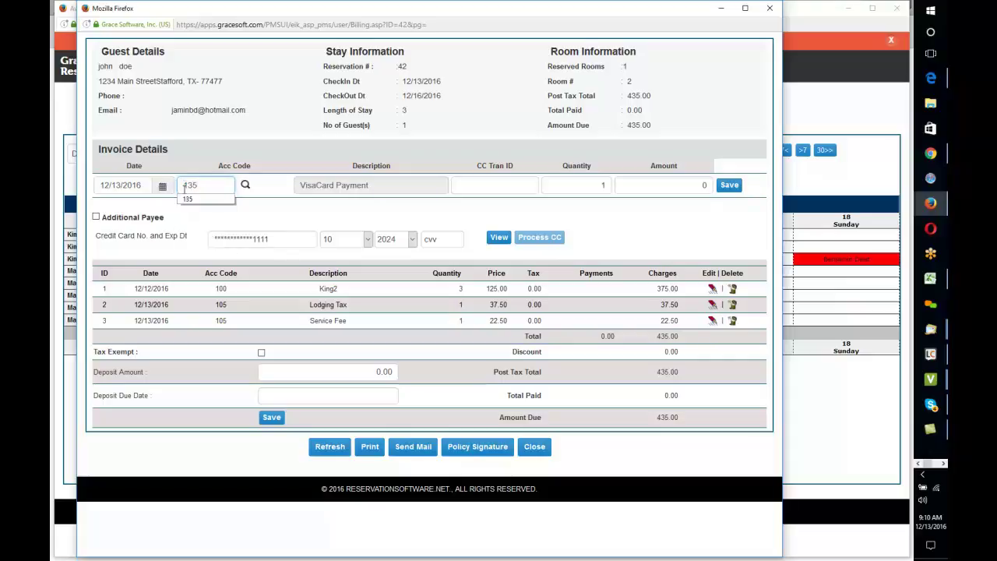
key("Tab")
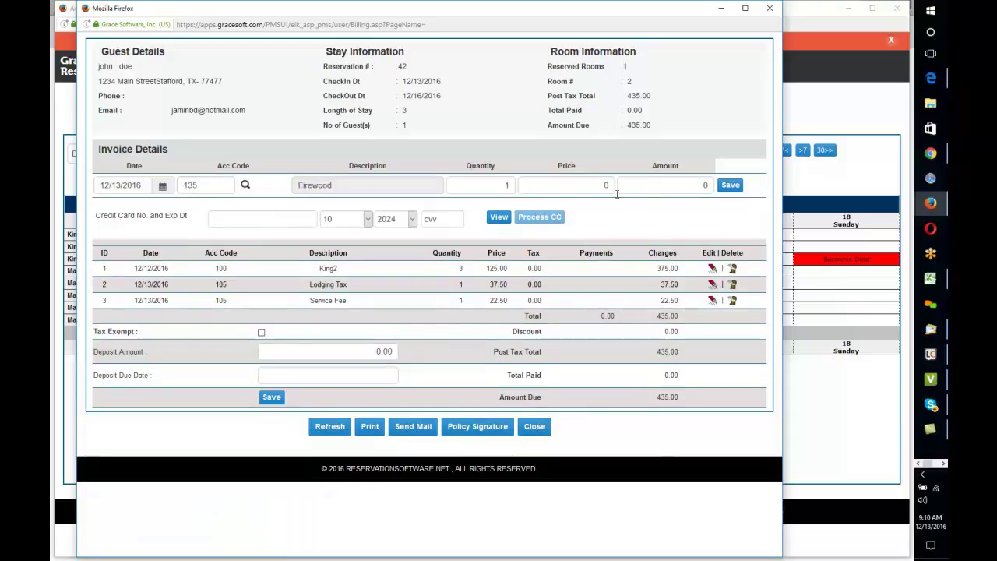
double_click(705, 185)
type("15.00")
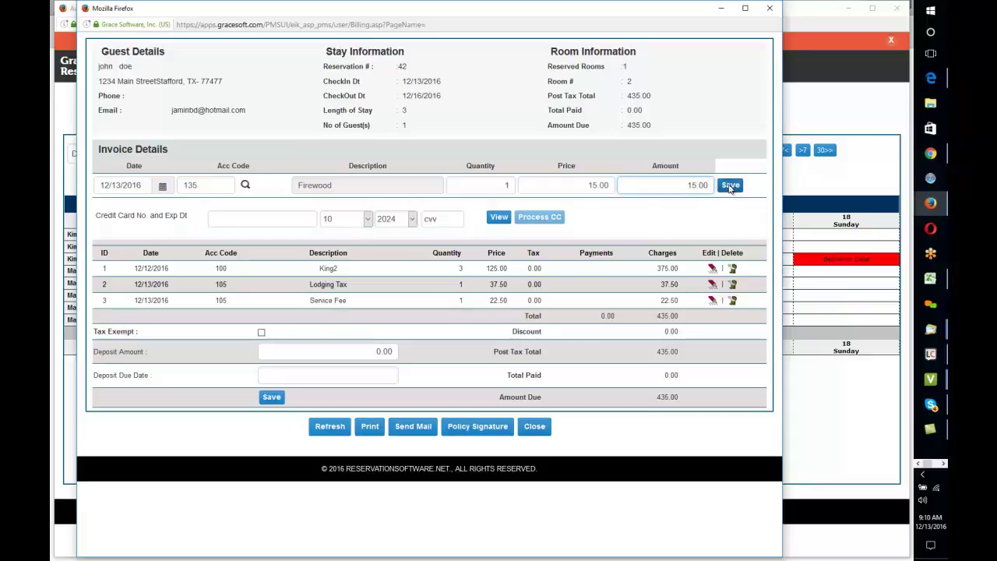
left_click(730, 186)
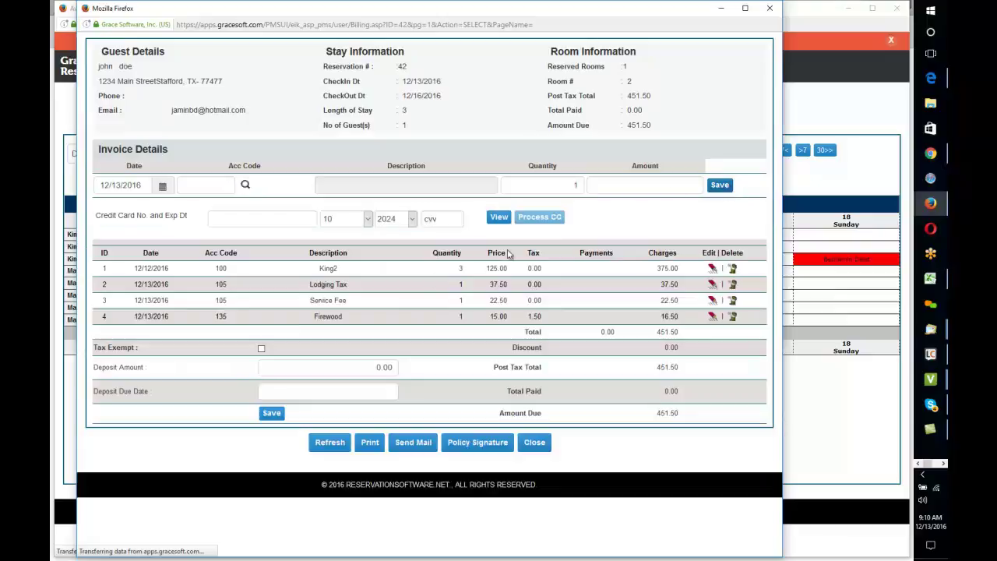
Look up the Credit Cards account codes under Payments and choose 112 VisaCard Payment for the new invoice line
left_click(245, 187)
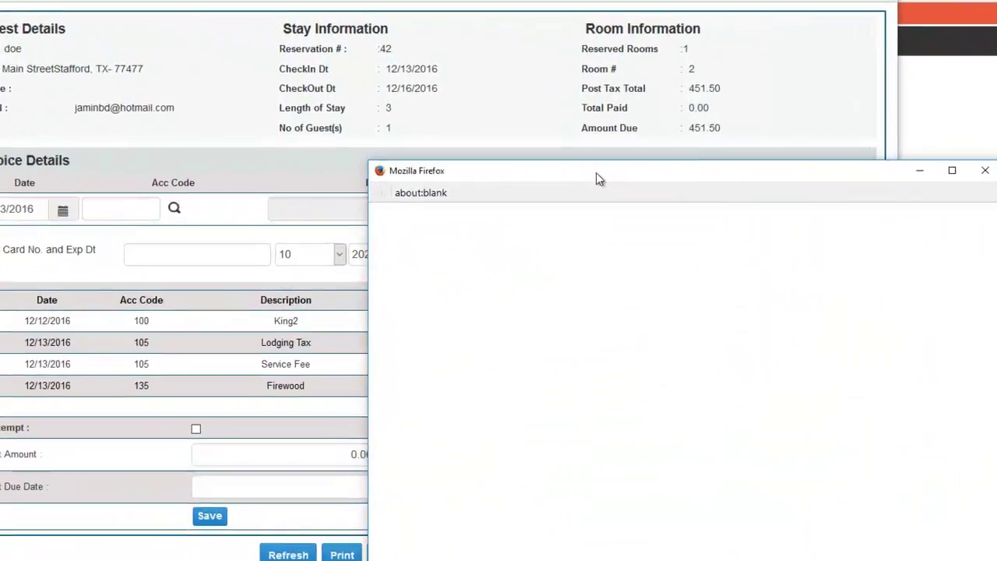
left_click_drag(596, 178, 411, 13)
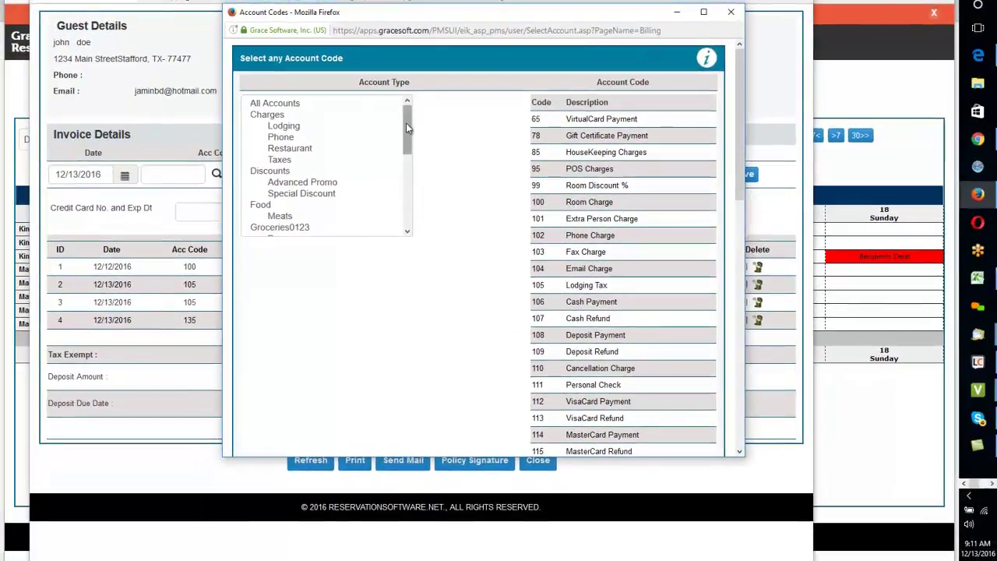
left_click_drag(405, 146, 409, 215)
left_click_drag(408, 178, 407, 200)
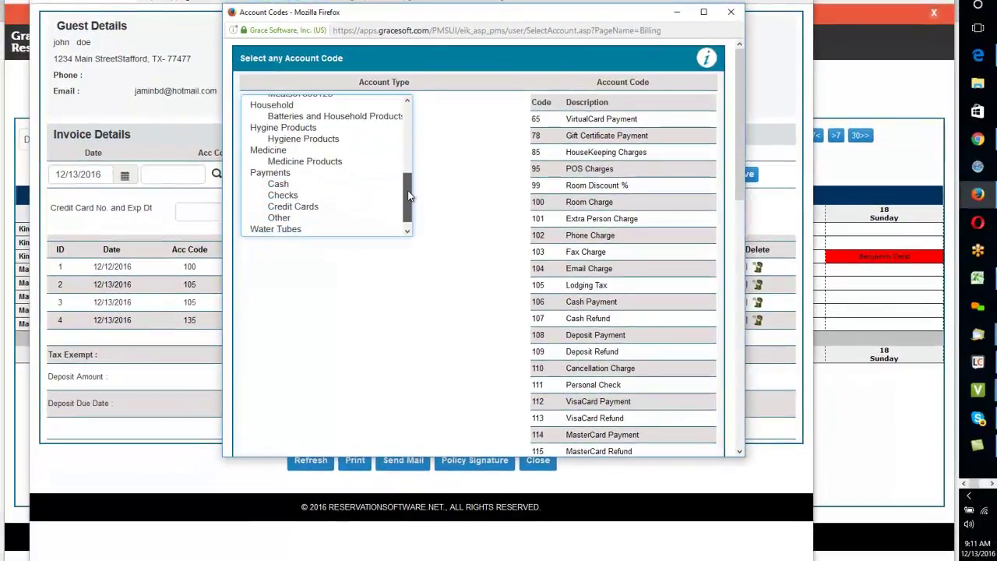
left_click(278, 207)
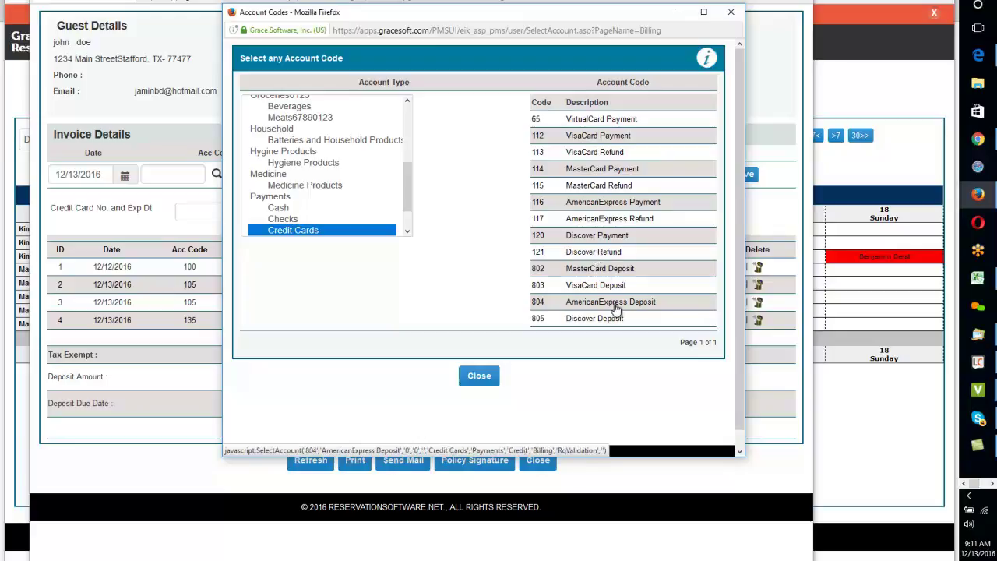
left_click(583, 137)
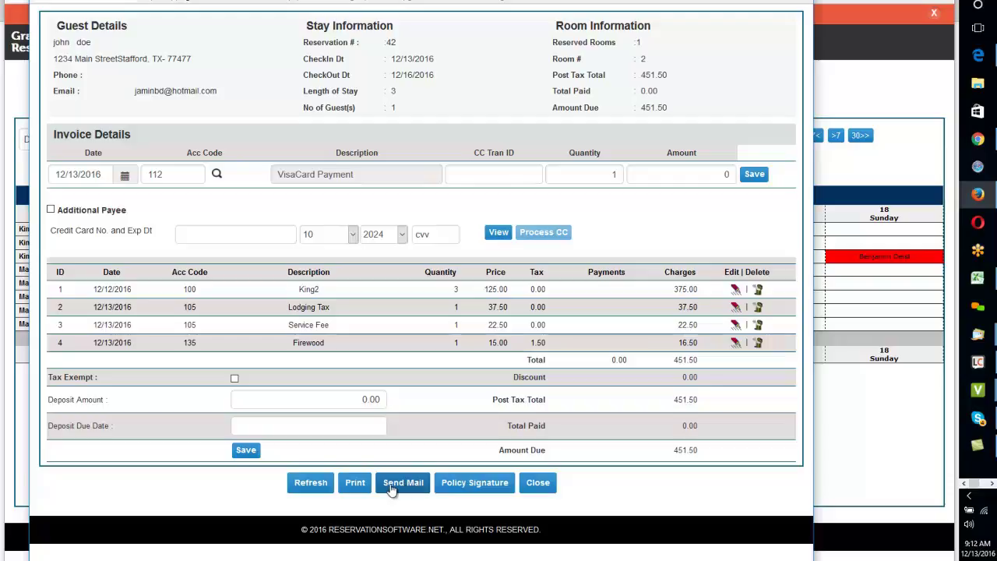
Enable Additional Payee for the VisaCard payment and go to the payee's first and last name fields
left_click_drag(68, 217, 121, 212)
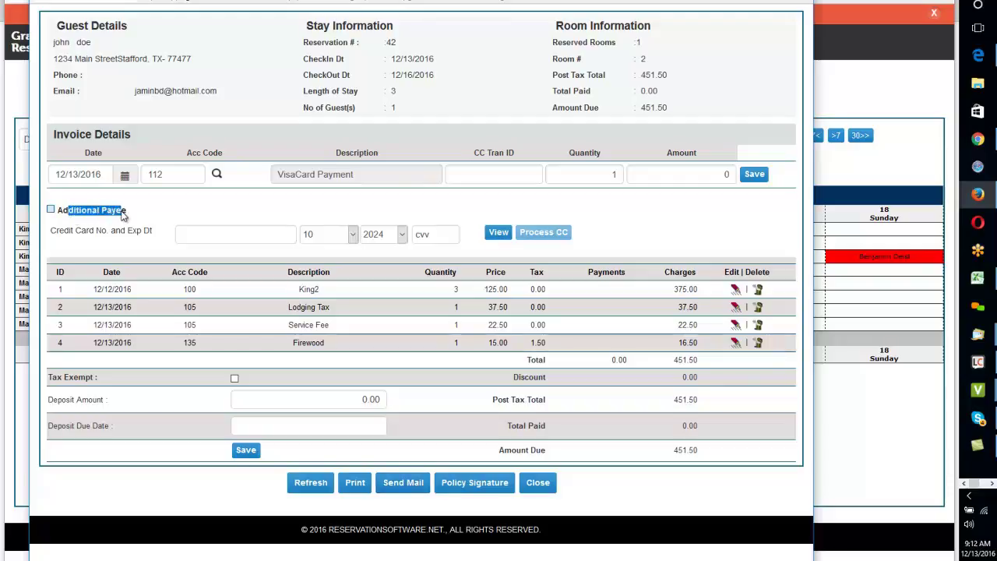
left_click(51, 210)
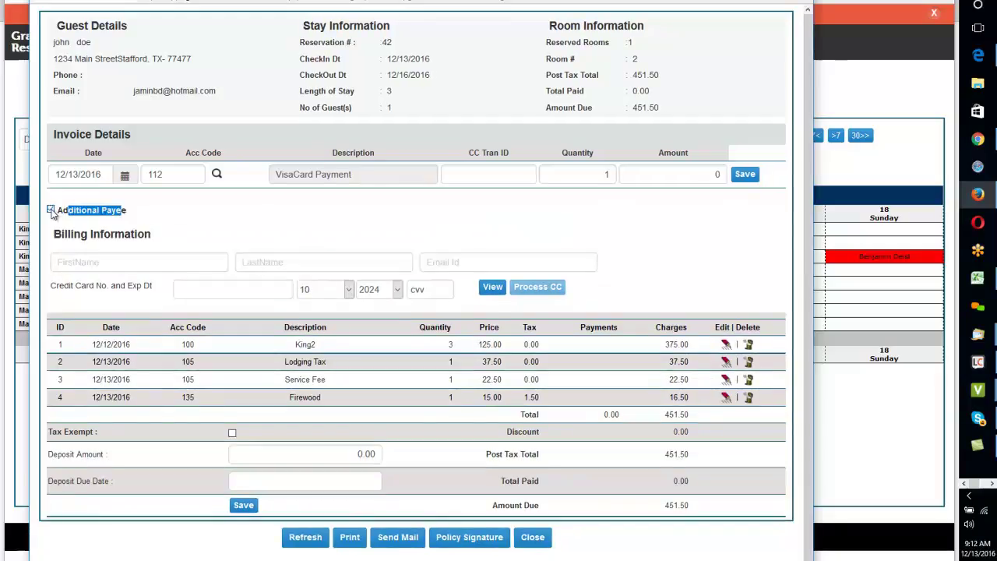
left_click(91, 265)
left_click(251, 268)
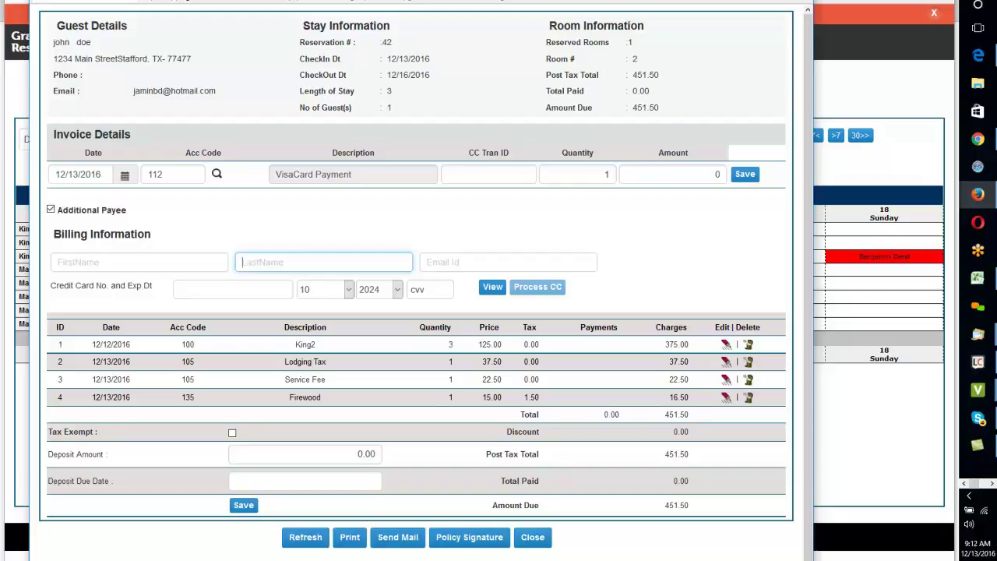
View the Easy InnKeeping Help page in the other browser window and return to the weekly availability calendar
left_click(926, 151)
mouse_move(978, 140)
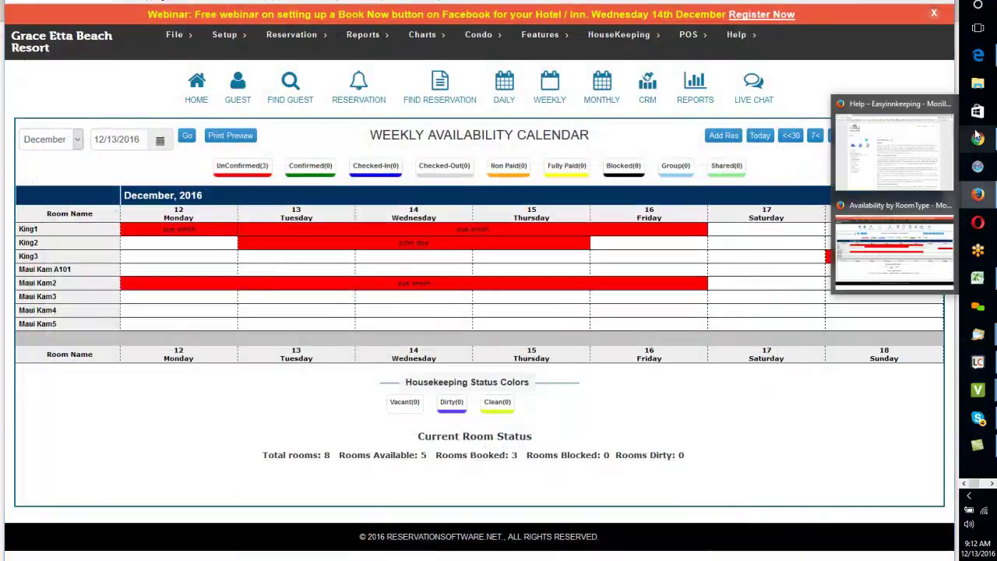
left_click(877, 144)
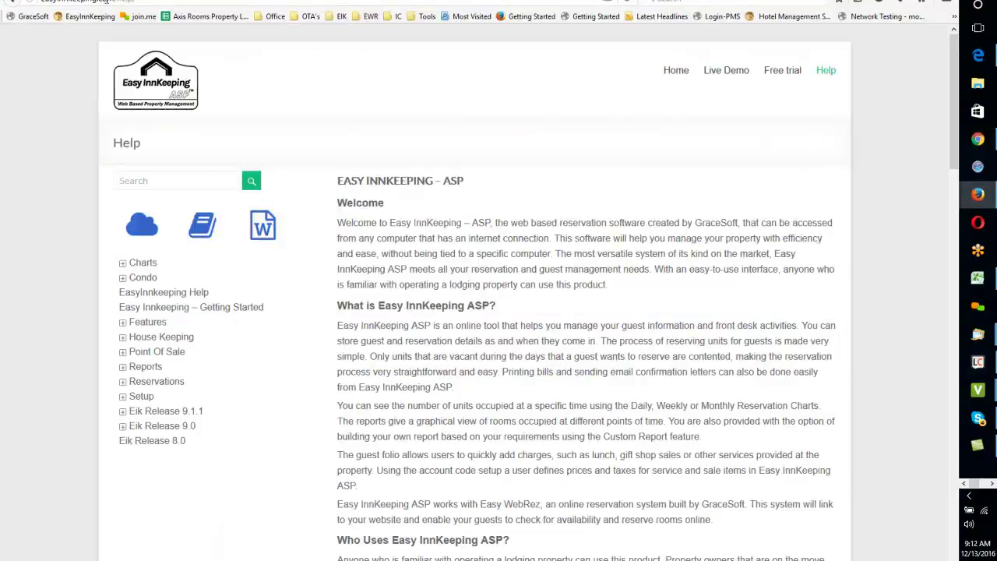
mouse_move(983, 201)
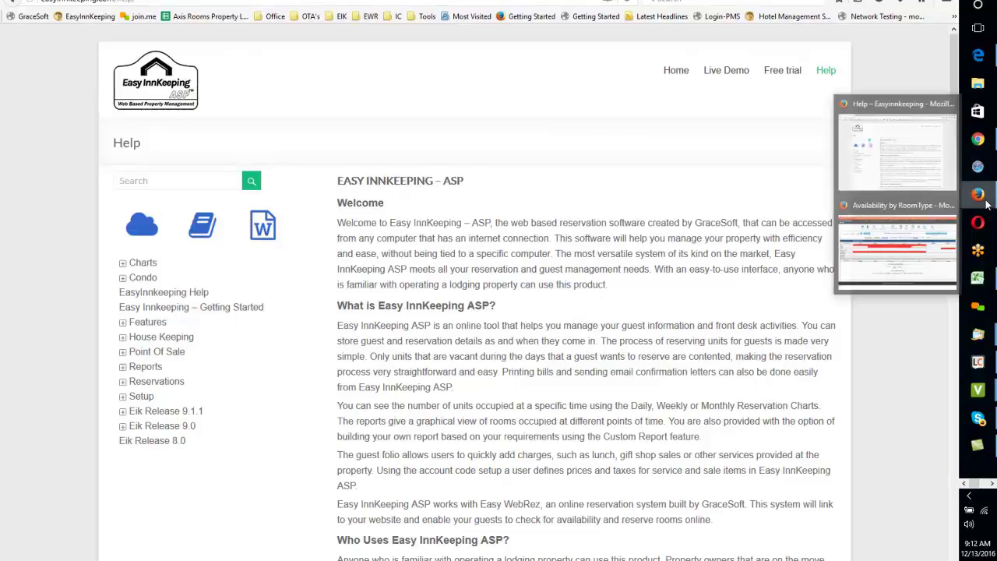
left_click(916, 256)
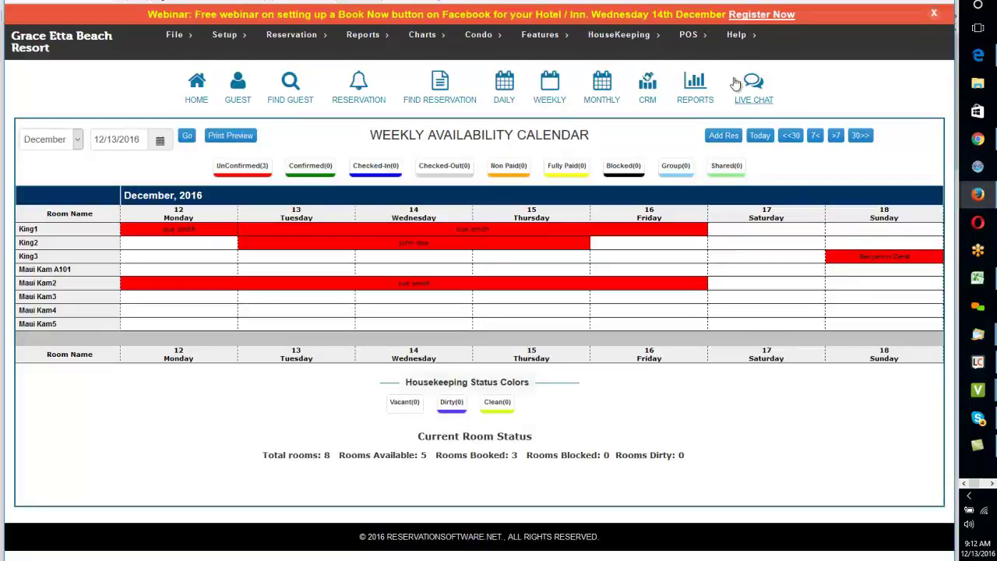